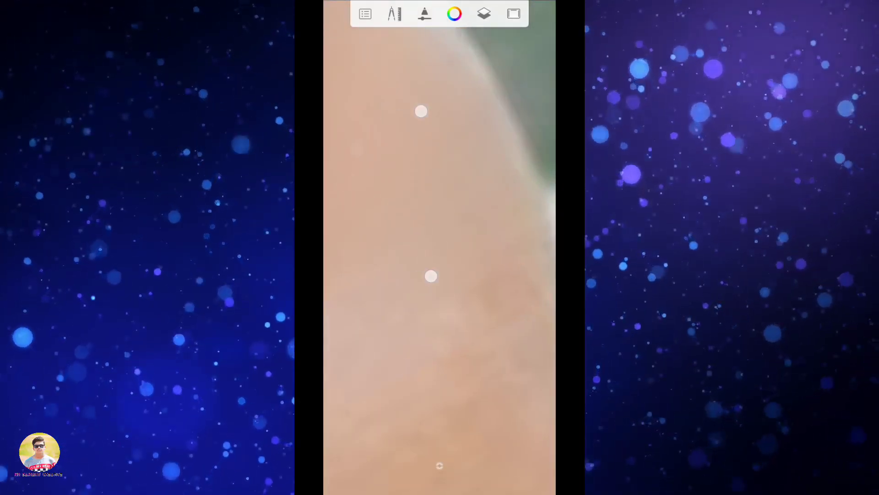
Step: Pan, rotate and zoom around close-up patches of face skin near the green background
drag(421, 111, 370, 241)
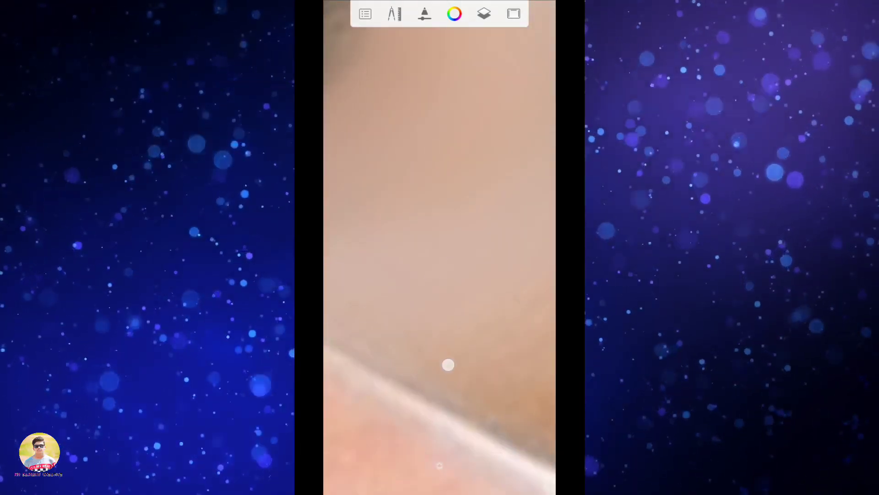
mouse_move(399, 297)
mouse_down()
mouse_move(420, 277)
mouse_move(459, 177)
mouse_up()
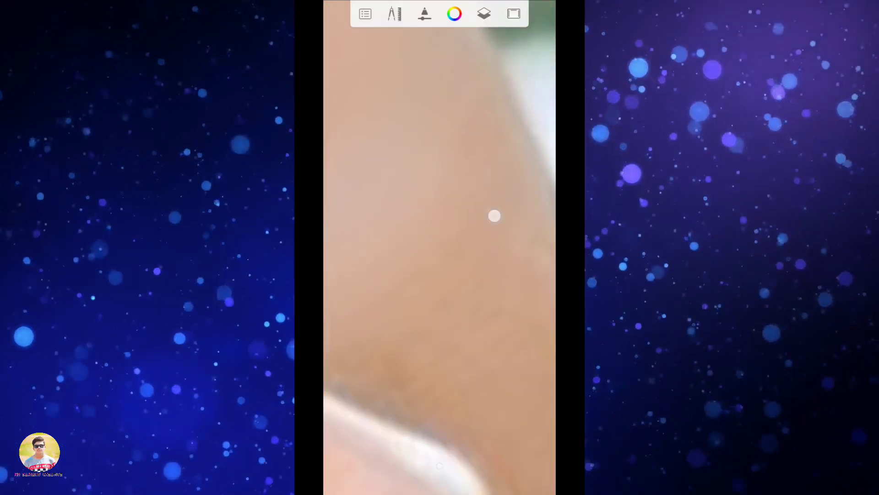
drag(500, 286, 460, 404)
mouse_move(422, 221)
mouse_down()
mouse_move(514, 144)
mouse_move(436, 181)
mouse_move(491, 160)
mouse_up()
mouse_move(468, 279)
mouse_down()
mouse_move(408, 328)
mouse_move(454, 198)
mouse_move(435, 173)
mouse_up()
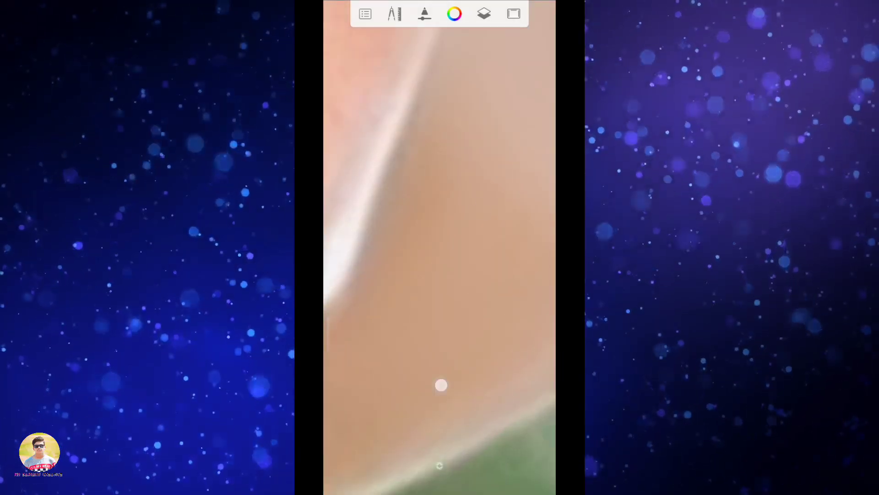
drag(525, 290, 516, 255)
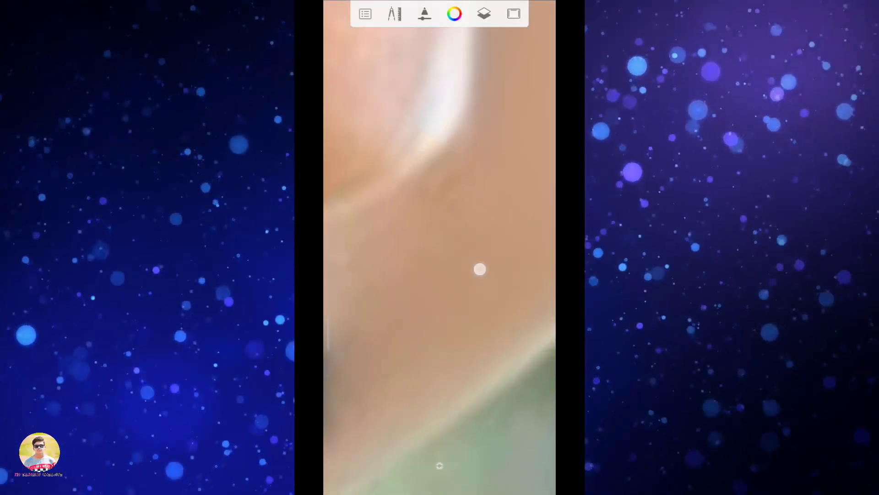
mouse_move(455, 227)
mouse_down()
mouse_move(430, 282)
mouse_move(432, 207)
mouse_up()
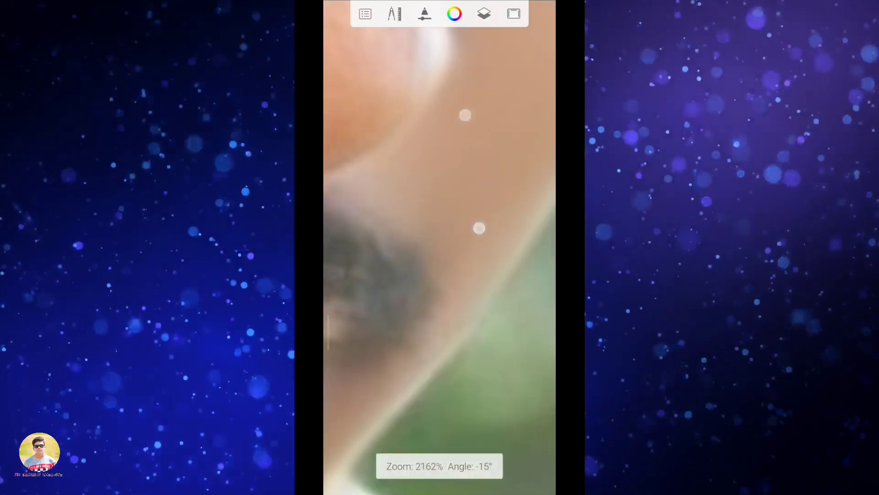
Step: Zoom out past the mustache to the whole face, then close in on the nose tip at about 1348%
mouse_move(466, 114)
mouse_down()
mouse_move(481, 171)
mouse_move(471, 293)
mouse_move(499, 302)
mouse_up()
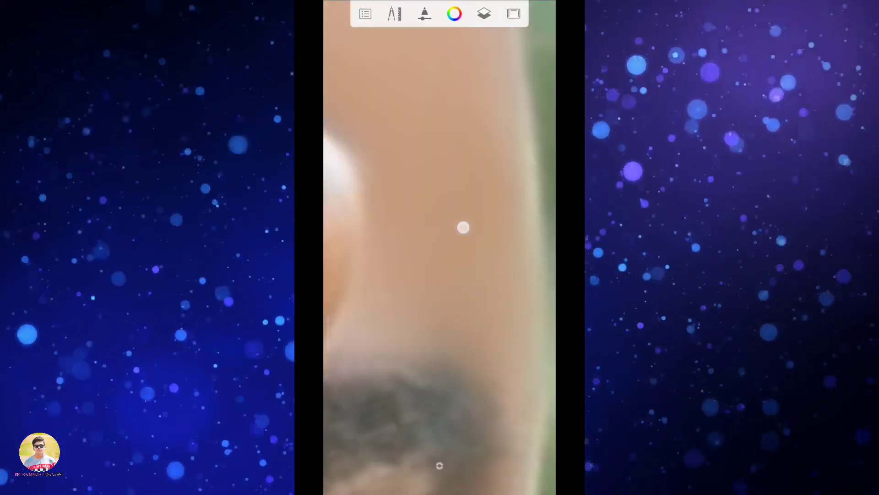
mouse_move(397, 110)
mouse_down()
mouse_move(489, 280)
mouse_move(393, 196)
mouse_up()
drag(527, 294, 482, 263)
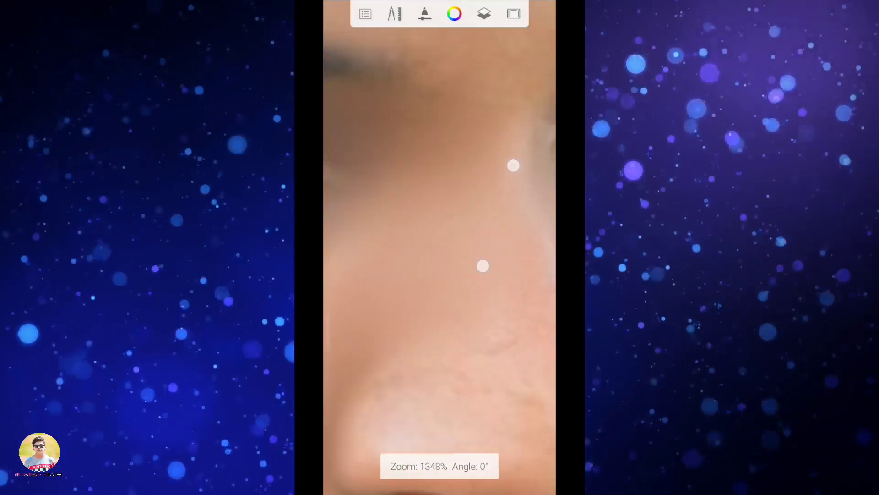
mouse_move(507, 222)
mouse_down()
mouse_move(460, 335)
mouse_move(357, 387)
mouse_move(485, 417)
mouse_up()
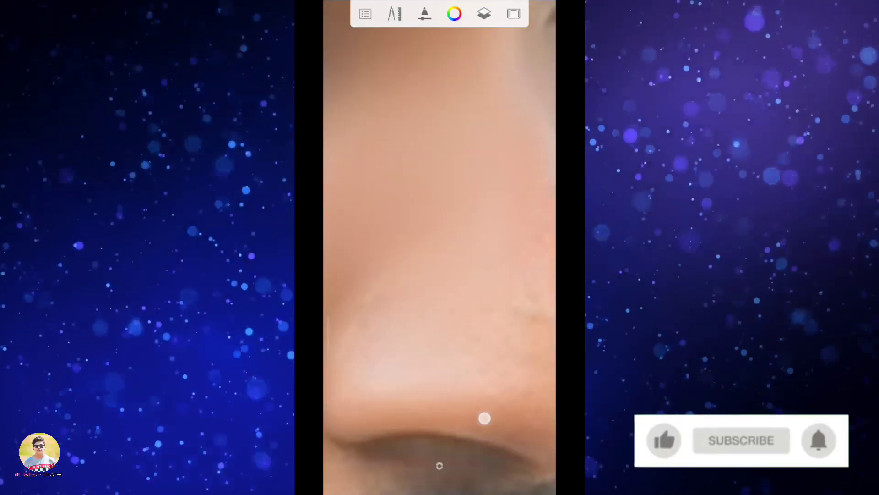